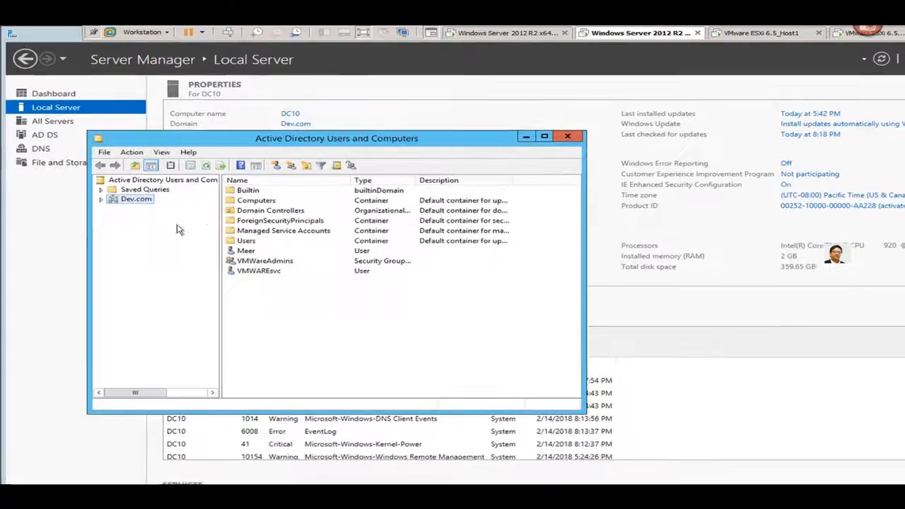
# - Expand the Dev.com domain in Active Directory Users and Computers to review its containers and users
pyautogui.click(107, 196)
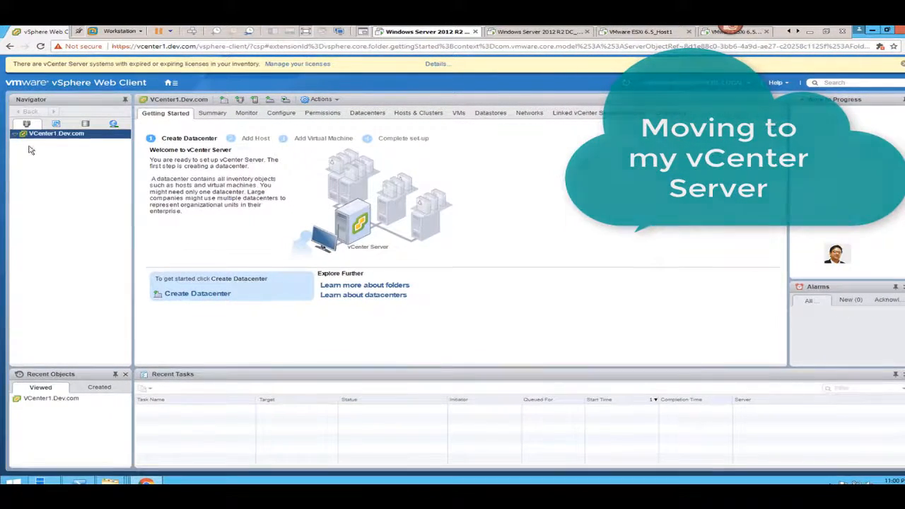
# - Review VCenter1.Dev.com's Summary, Configure and Permissions tabs, ending on its empty Datacenters list
pyautogui.click(212, 114)
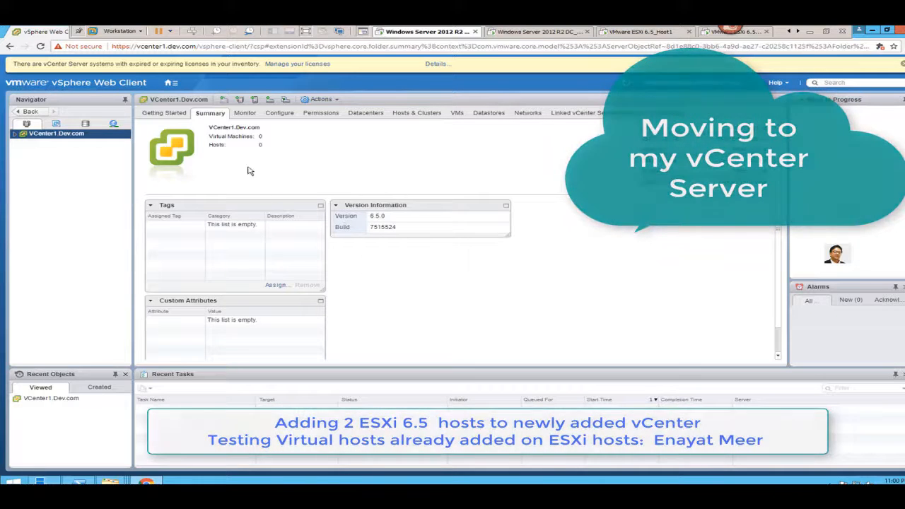
pyautogui.click(285, 114)
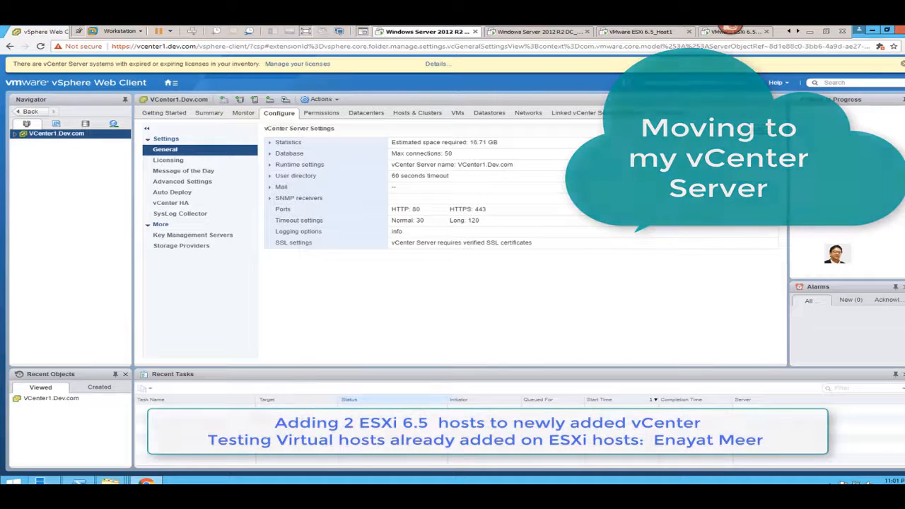
pyautogui.click(326, 116)
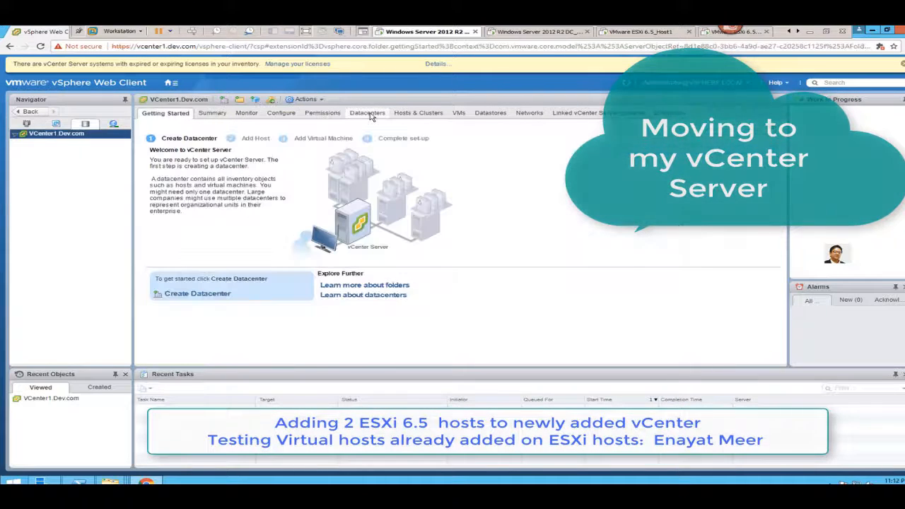
pyautogui.click(369, 115)
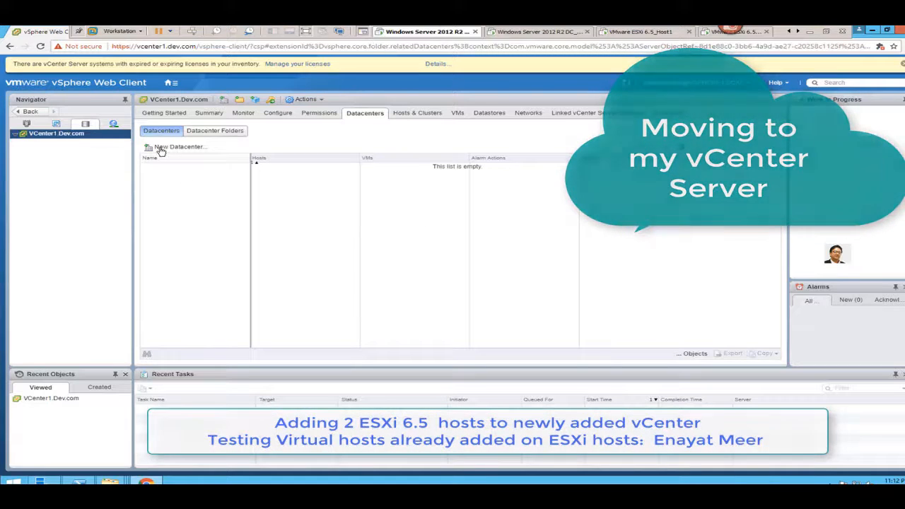
# - Create a datacenter named ESXi_DataCenter under VCenter1.Dev.com and select it in the Navigator
pyautogui.click(161, 148)
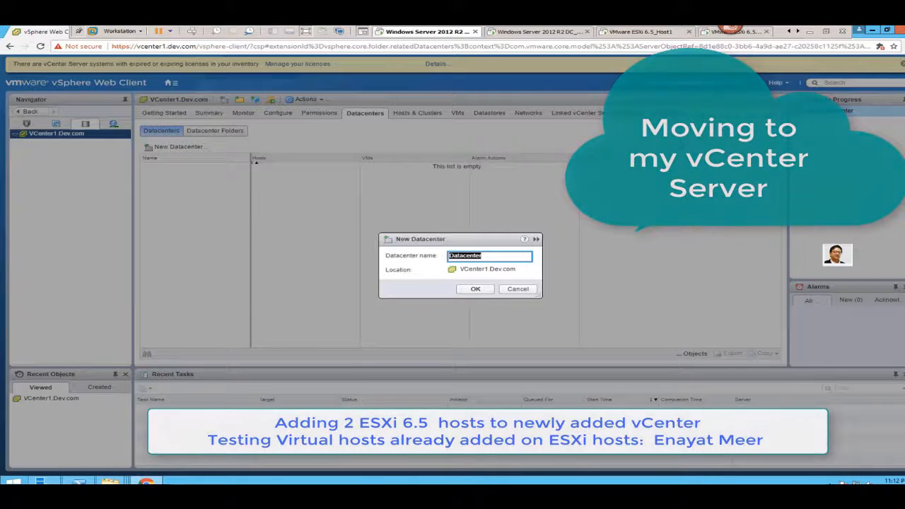
pyautogui.write('ESXi_DataCent')
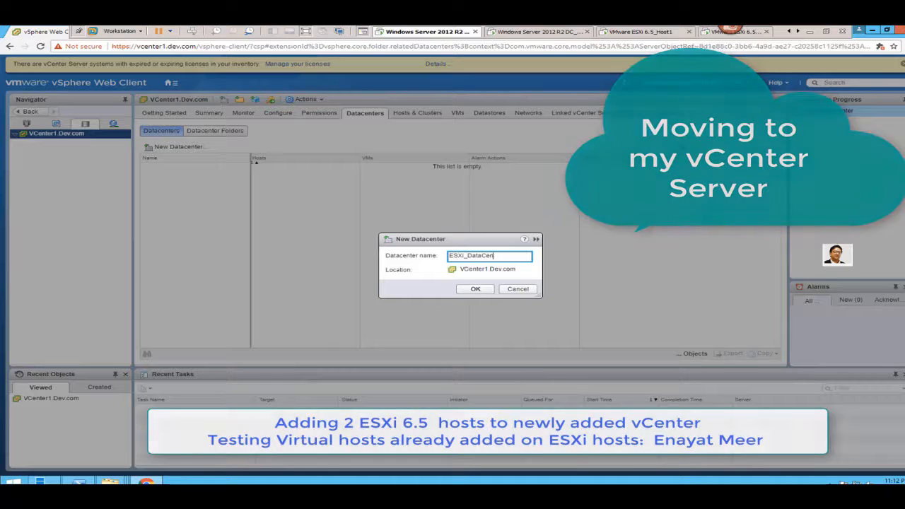
pyautogui.write('er')
pyautogui.click(475, 289)
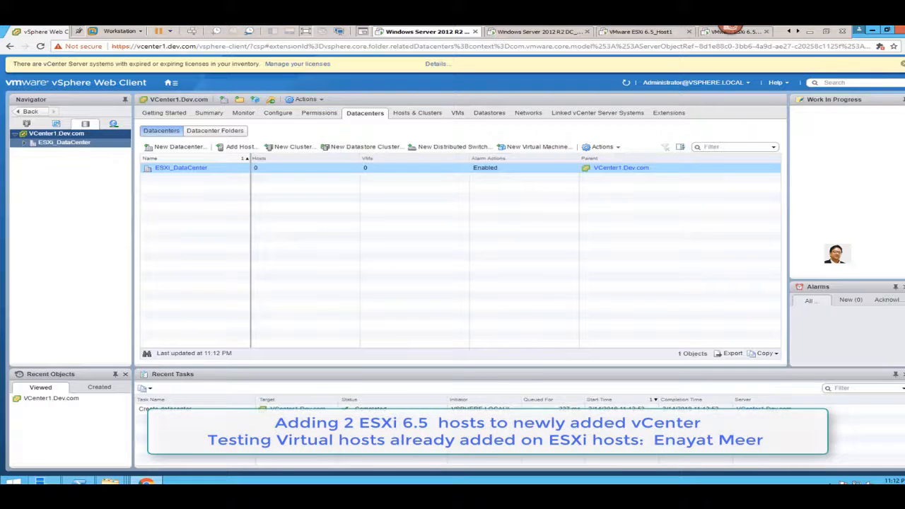
pyautogui.click(65, 142)
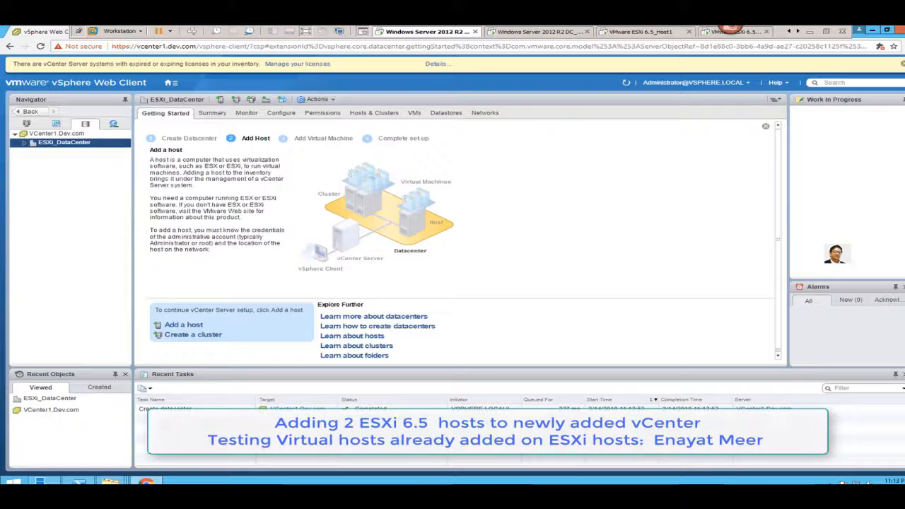
# - Launch the Add Host wizard for ESXi_DataCenter and bring up the VMware ESXi 6.5_Host1 console in Workstation
pyautogui.click(181, 325)
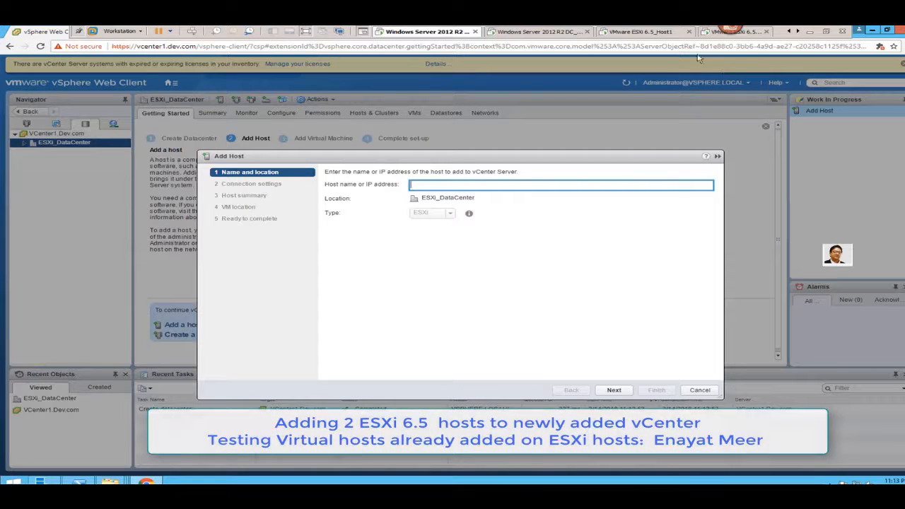
pyautogui.click(666, 31)
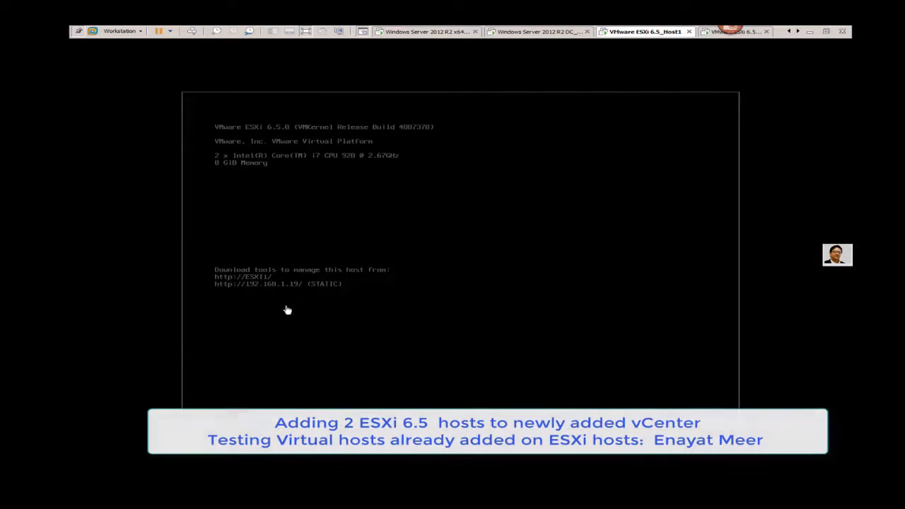
# - Read host address 192.168.1.19 from the ESXi console and return to the Add Host form
pyautogui.click(348, 315)
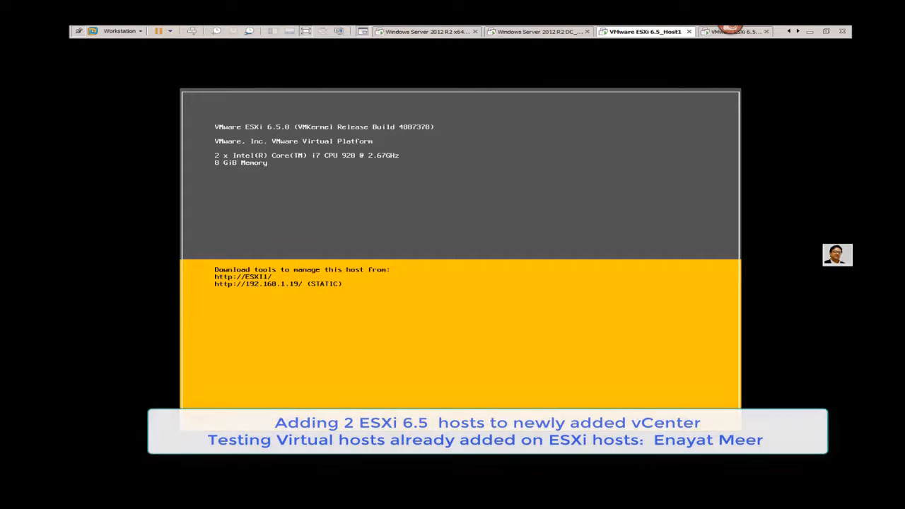
pyautogui.hotkey('ctrl', 'alt')
pyautogui.click(432, 33)
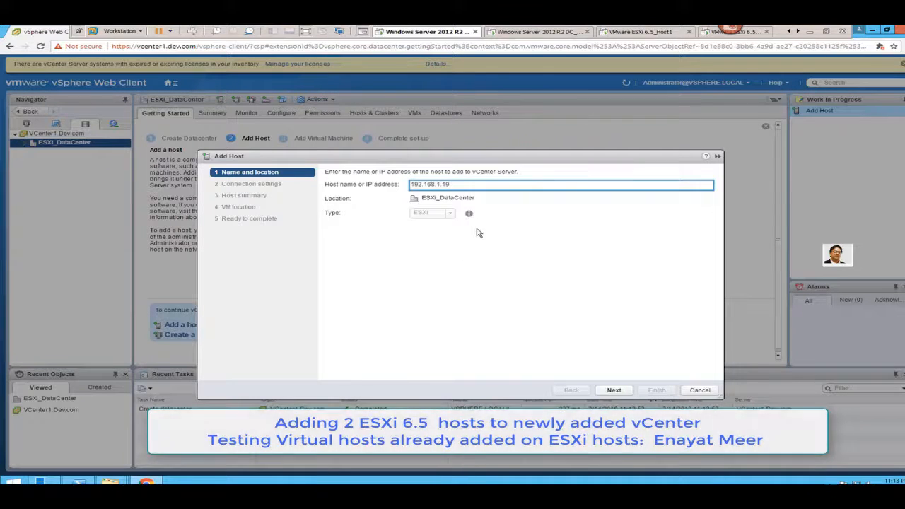
# - Submit host 192.168.1.19 with the root user and its password, reaching the certificate security alert
pyautogui.click(615, 391)
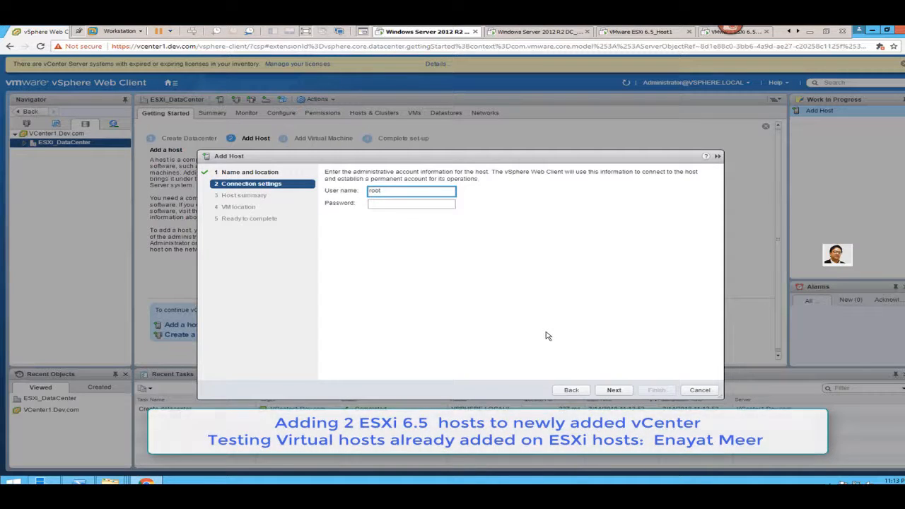
pyautogui.press('Tab')
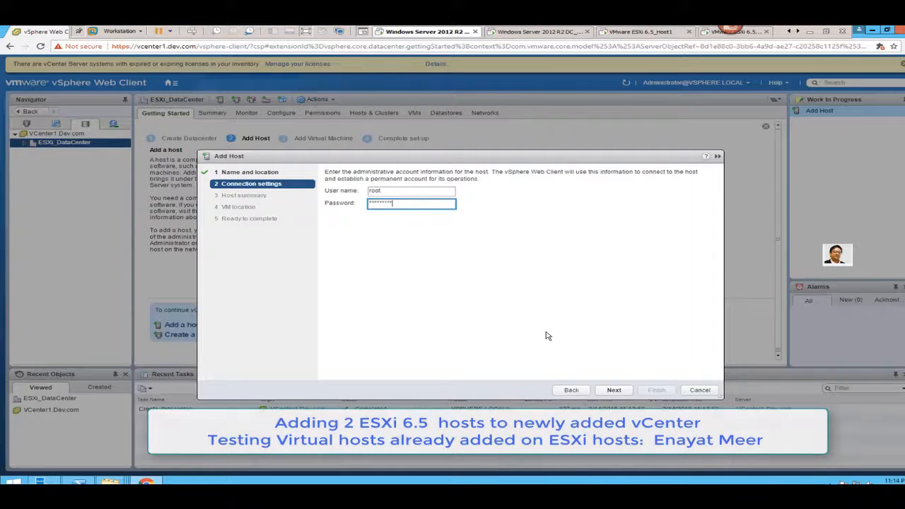
pyautogui.click(613, 391)
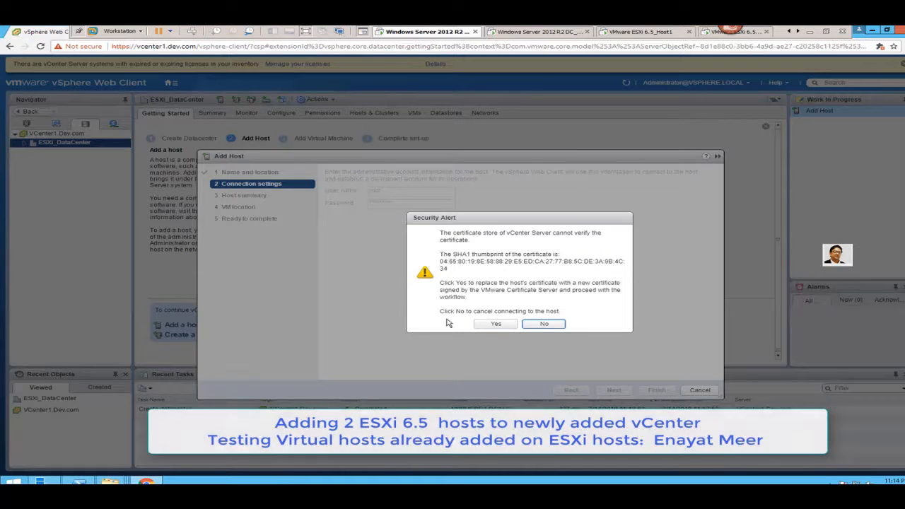
# - Accept the host certificate, keep lockdown mode disabled and ESXi_DataCenter as VM location, and finish
pyautogui.click(495, 324)
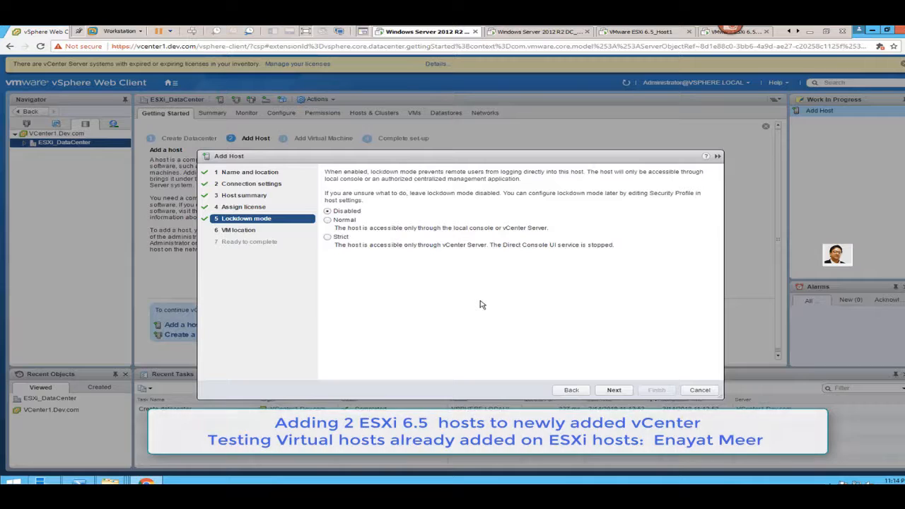
pyautogui.click(613, 390)
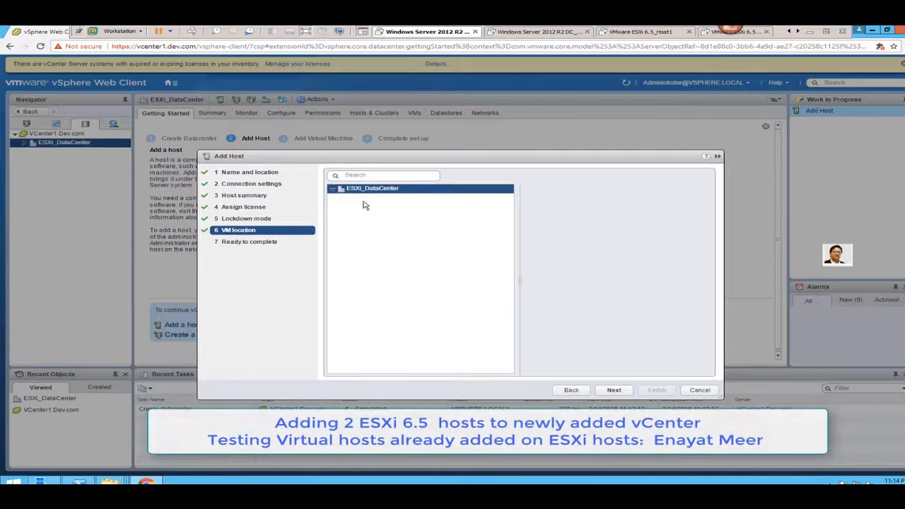
pyautogui.click(614, 390)
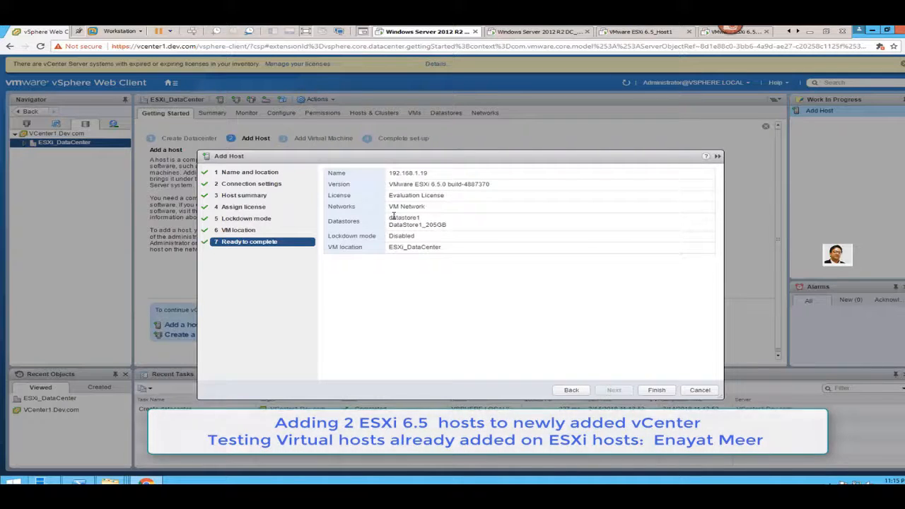
pyautogui.click(644, 390)
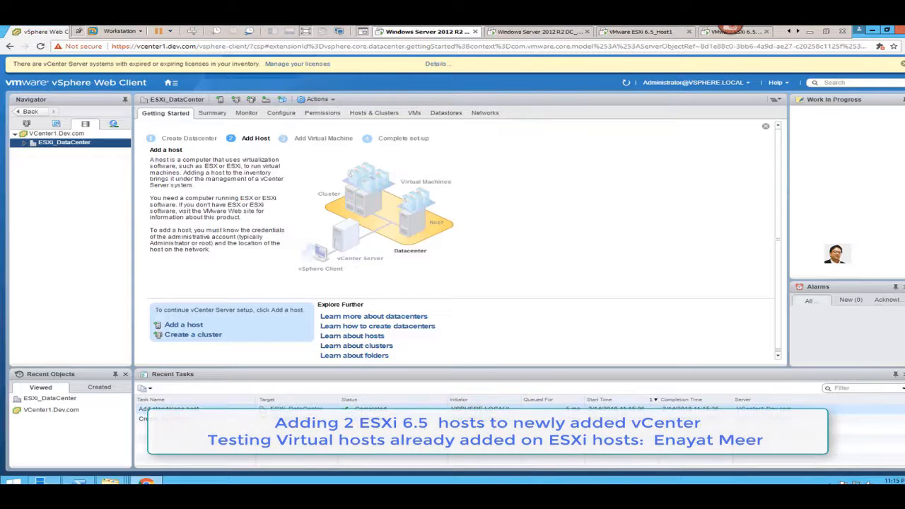
# - Expand host 192.168.1.19 to list MyFirstVM and VM2, then open the ESXi_DataCenter overview
pyautogui.click(25, 143)
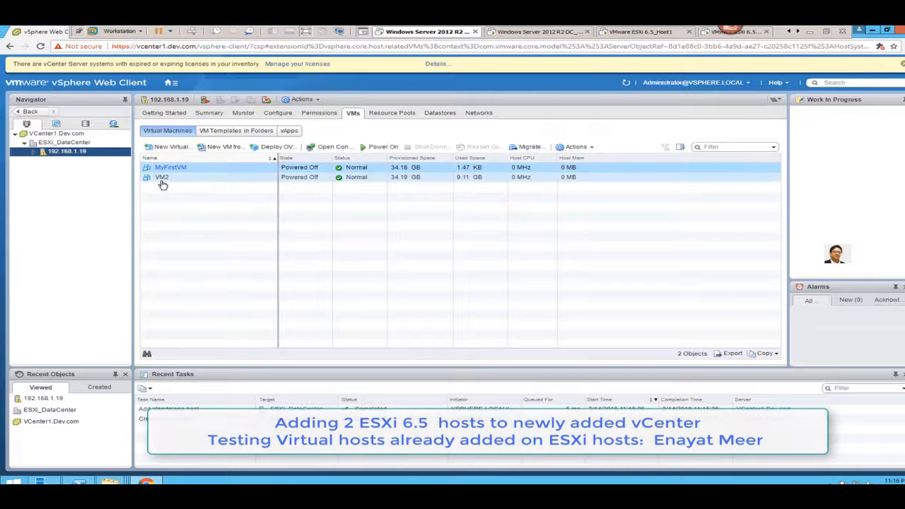
pyautogui.click(32, 151)
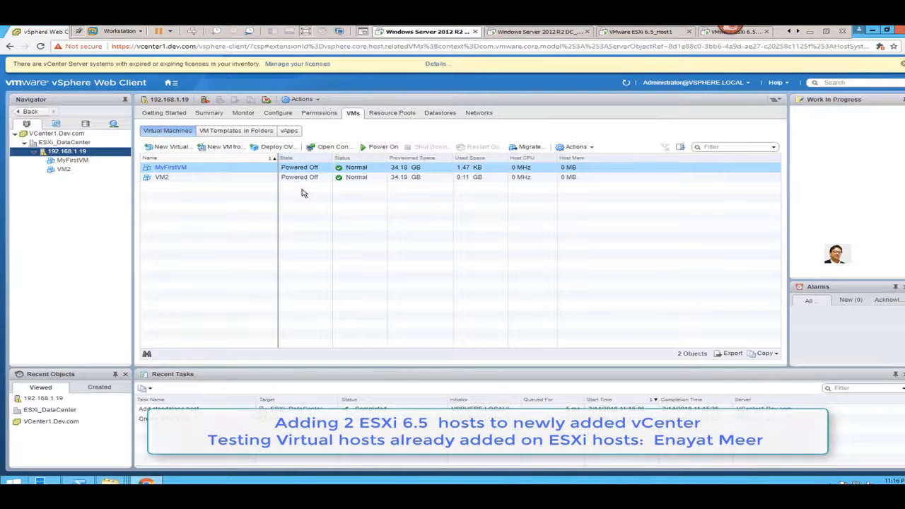
pyautogui.click(68, 144)
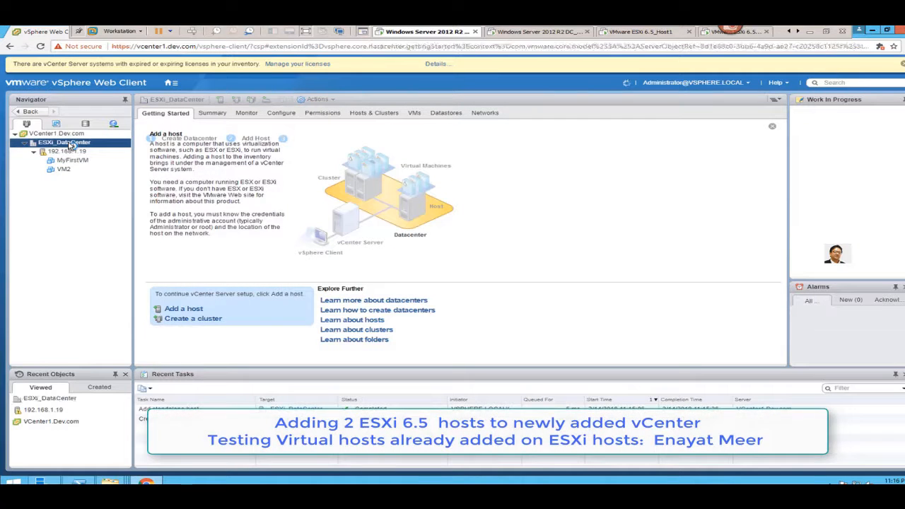
# - Start a second Add Host wizard, look up the ESXi2 host's name, and begin typing it
pyautogui.click(183, 300)
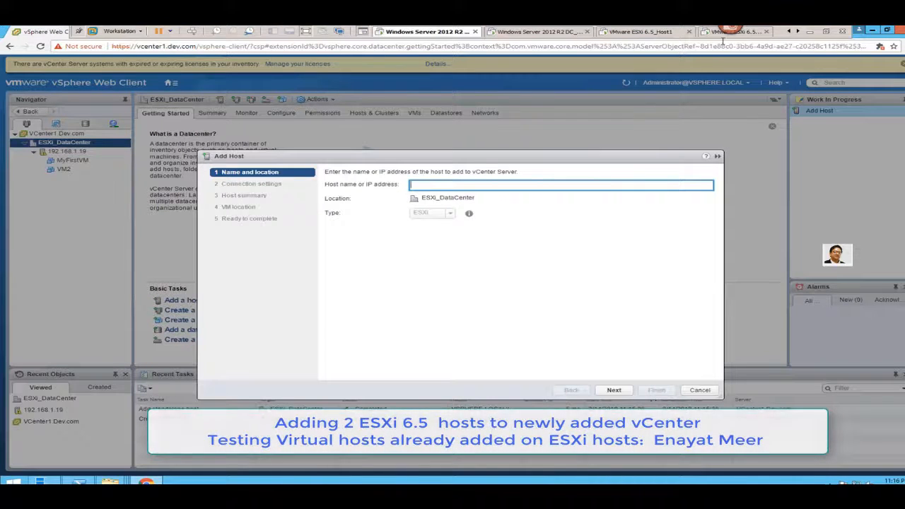
pyautogui.click(753, 33)
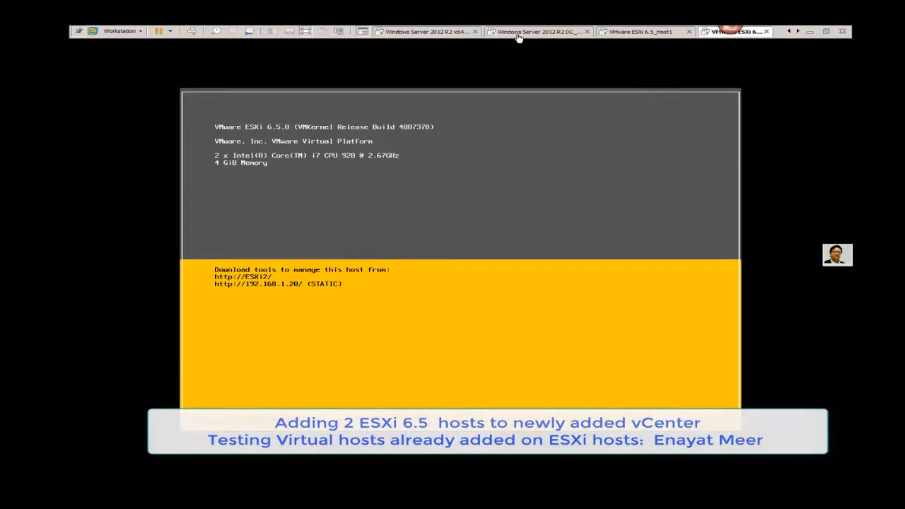
pyautogui.click(445, 34)
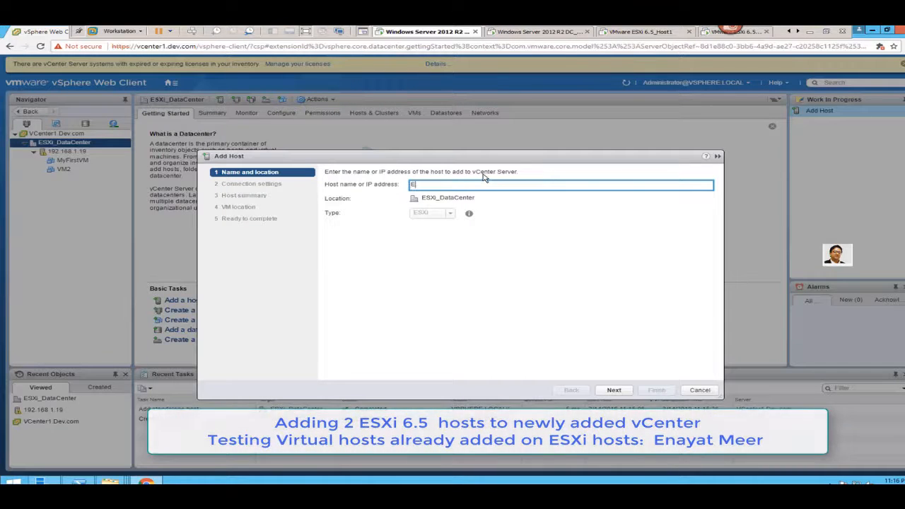
pyautogui.write('SXi2')
# - Connect to esxi2.dev.com with the root user and its password, accepting its certificate
pyautogui.click(615, 391)
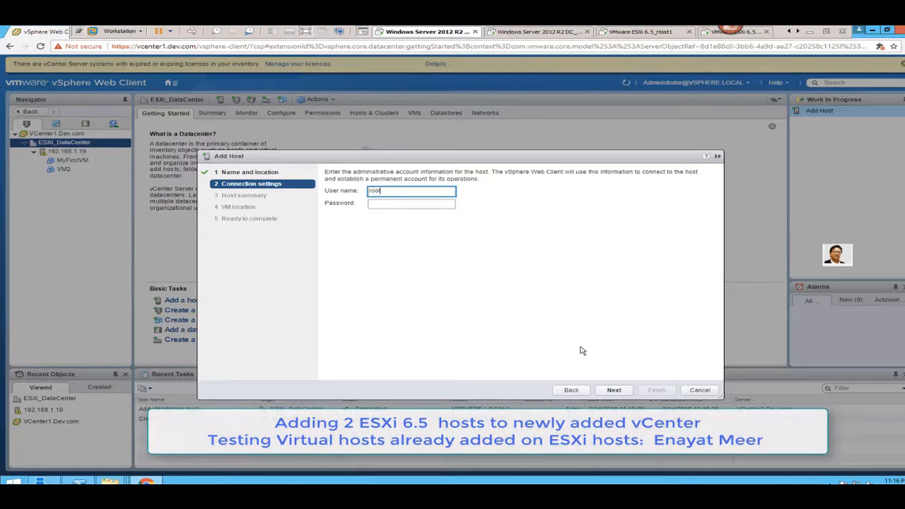
pyautogui.press('Tab')
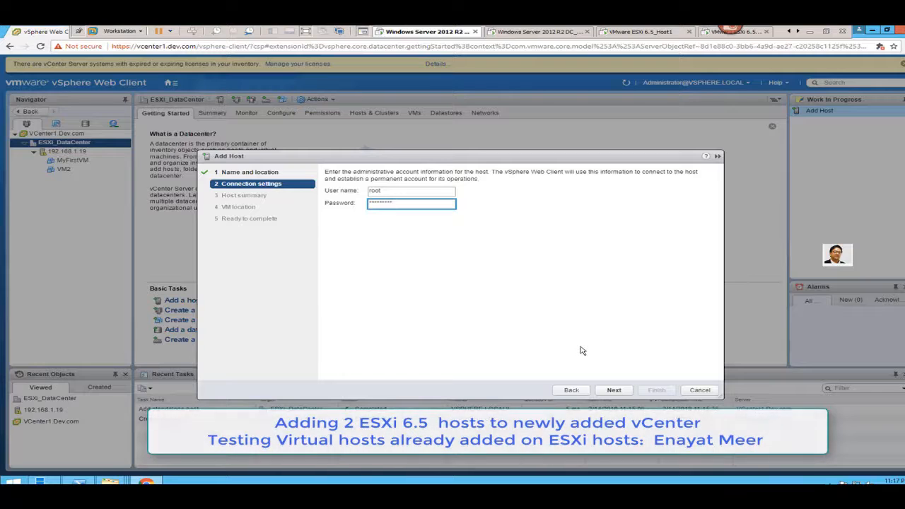
pyautogui.click(612, 391)
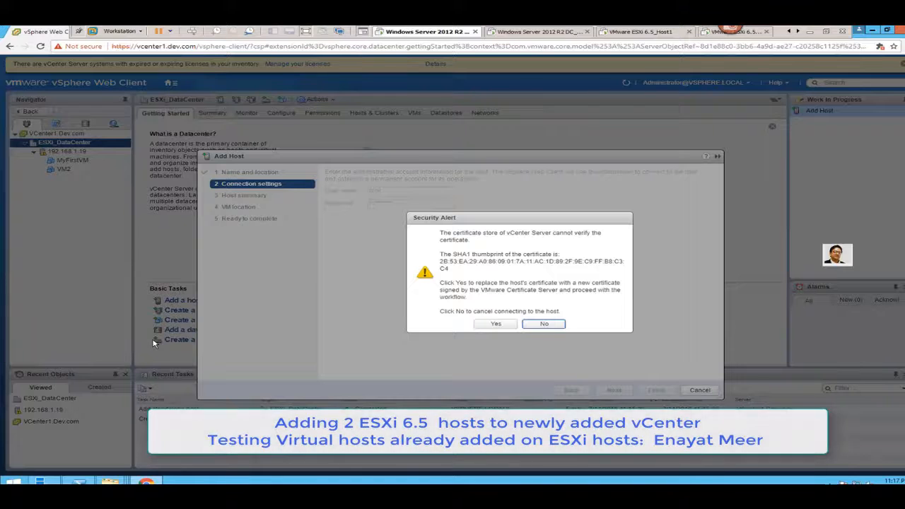
pyautogui.click(496, 324)
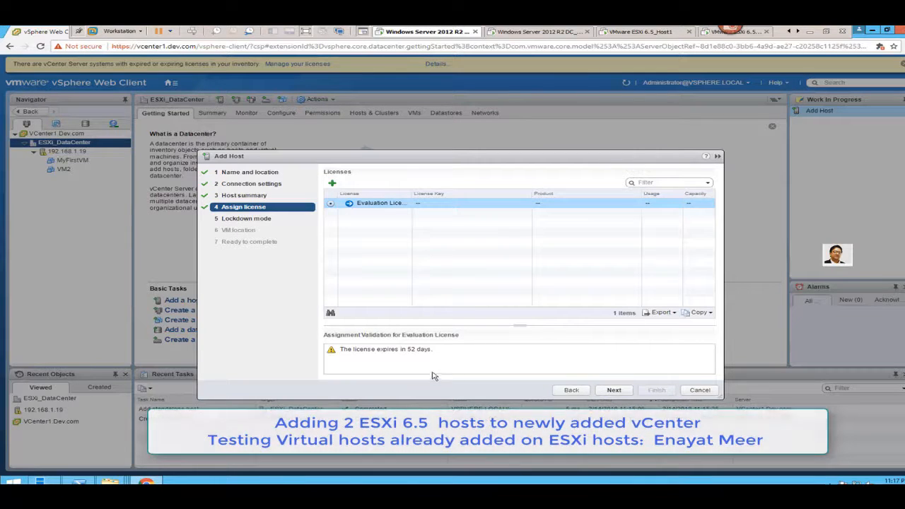
# - Keep the Evaluation License, lockdown mode disabled and location ESXi_DataCenter, then finish
pyautogui.click(612, 390)
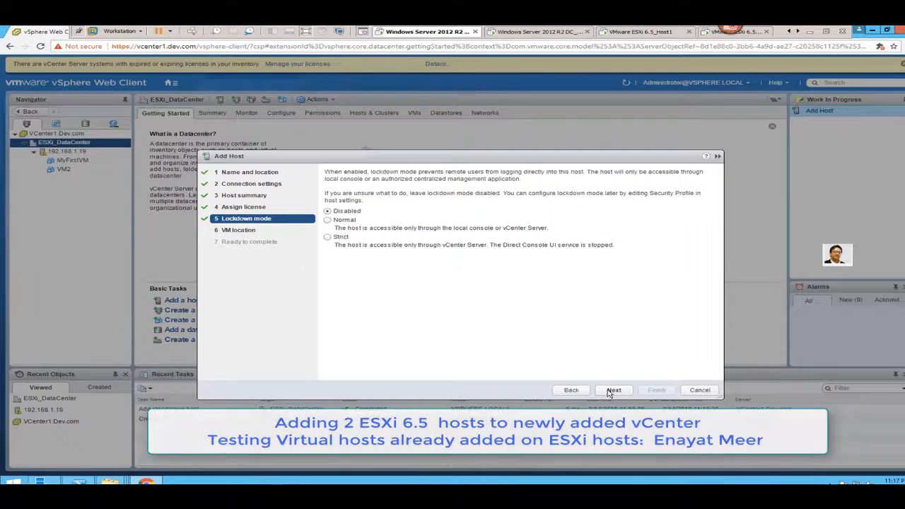
pyautogui.click(612, 391)
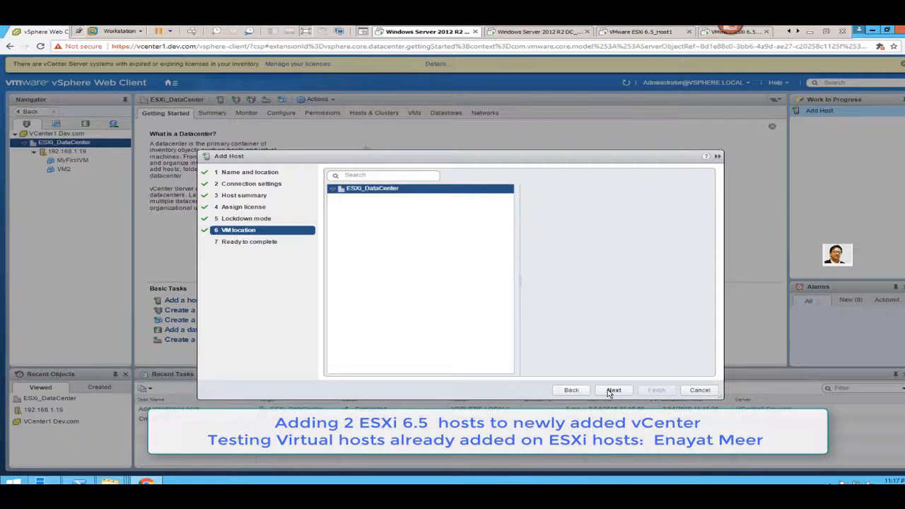
pyautogui.click(611, 391)
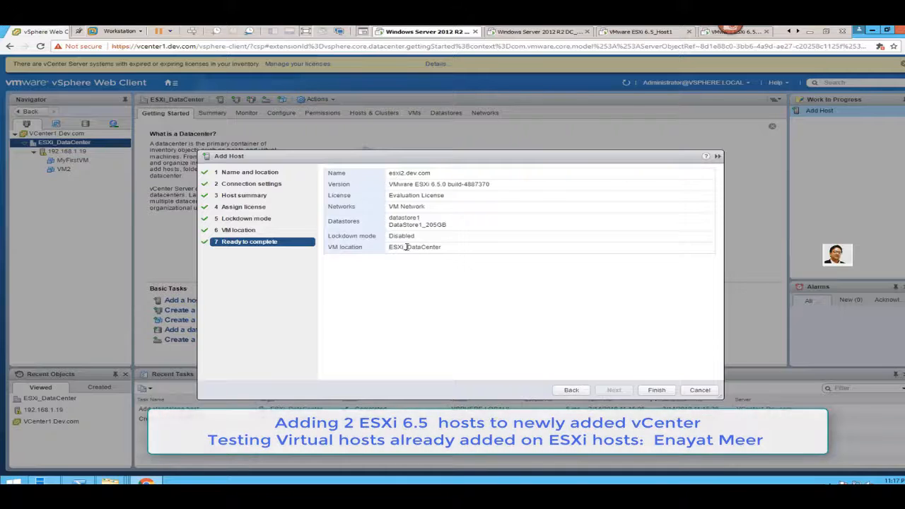
pyautogui.click(656, 391)
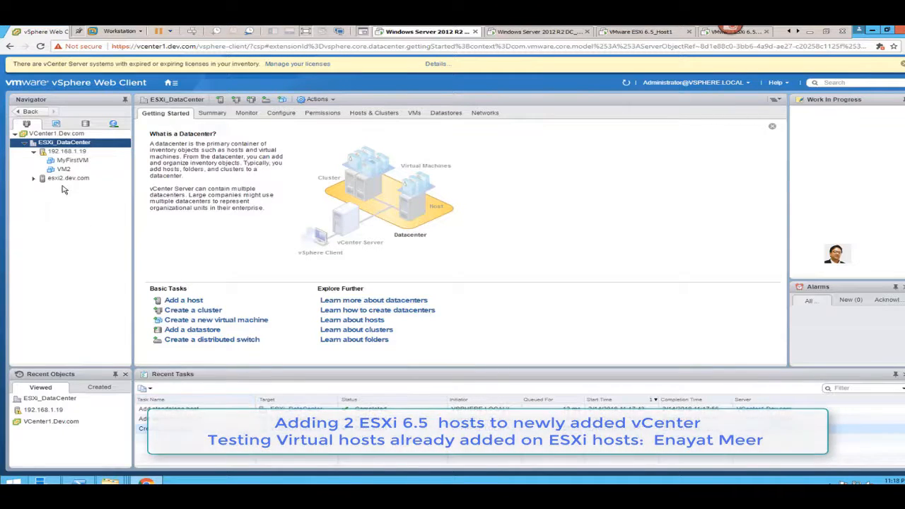
# - Select host esxi2.dev.com, expand it to list VM2A, and open VM2's Getting Started page
pyautogui.click(63, 181)
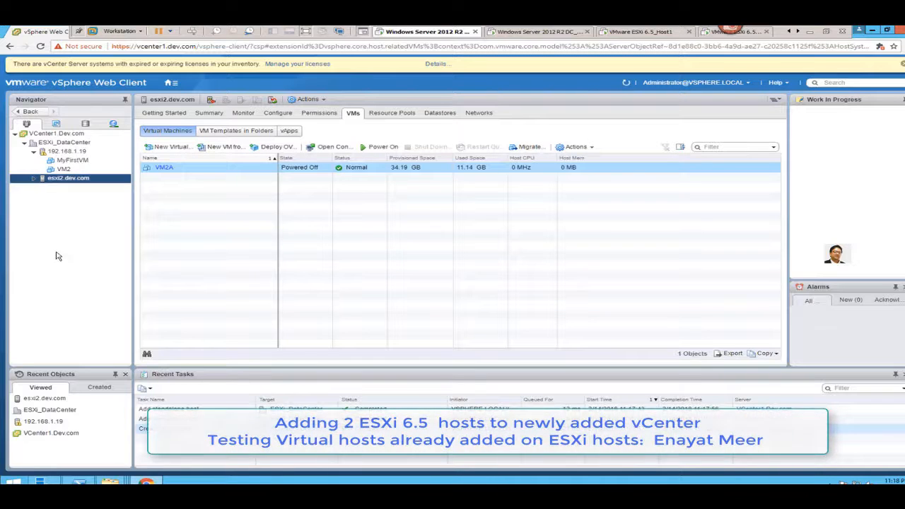
pyautogui.click(33, 179)
pyautogui.click(70, 170)
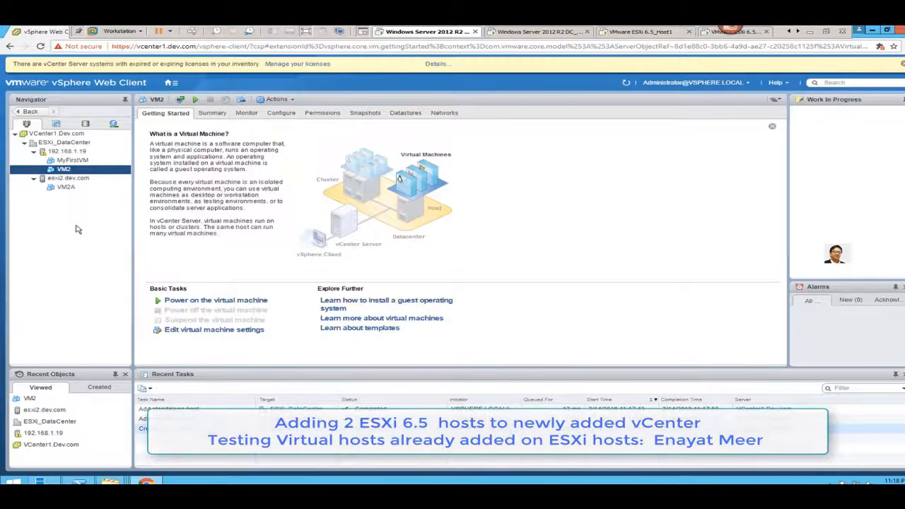
# - Power on VM2 and open its web console from VM2's context menu in the Navigator
pyautogui.click(207, 301)
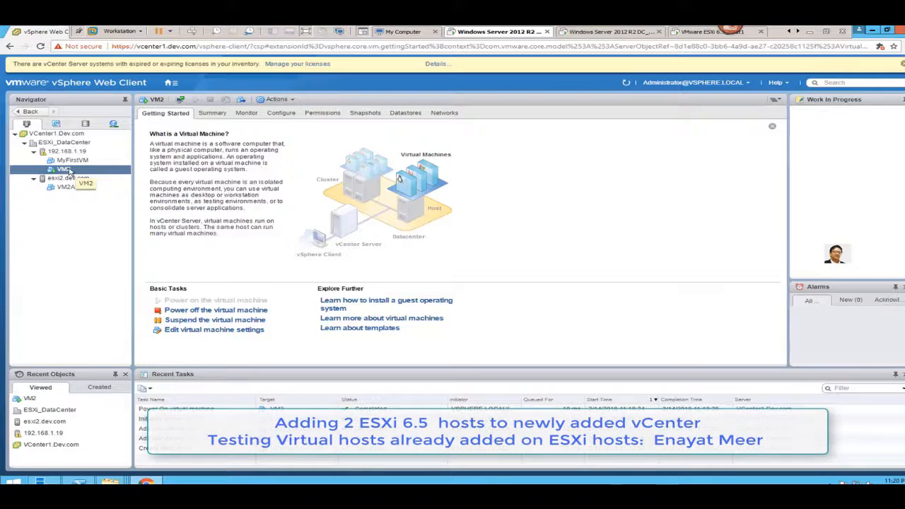
pyautogui.rightClick(73, 172)
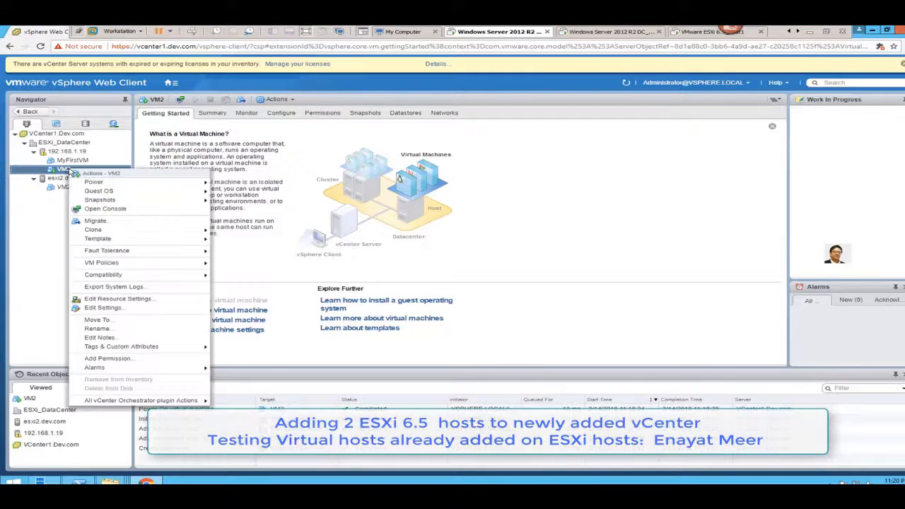
pyautogui.click(106, 209)
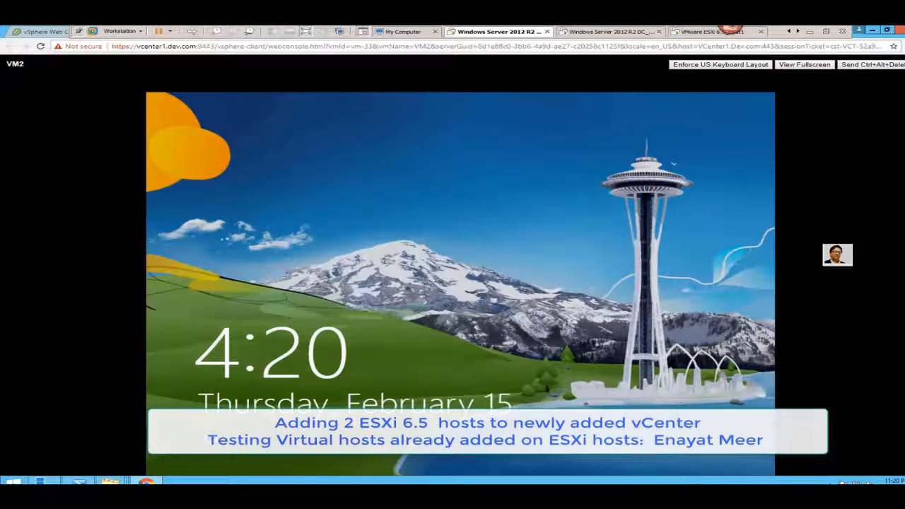
# - Dismiss VM2's Windows lock screen in the console and sign in with the account password
pyautogui.click(193, 34)
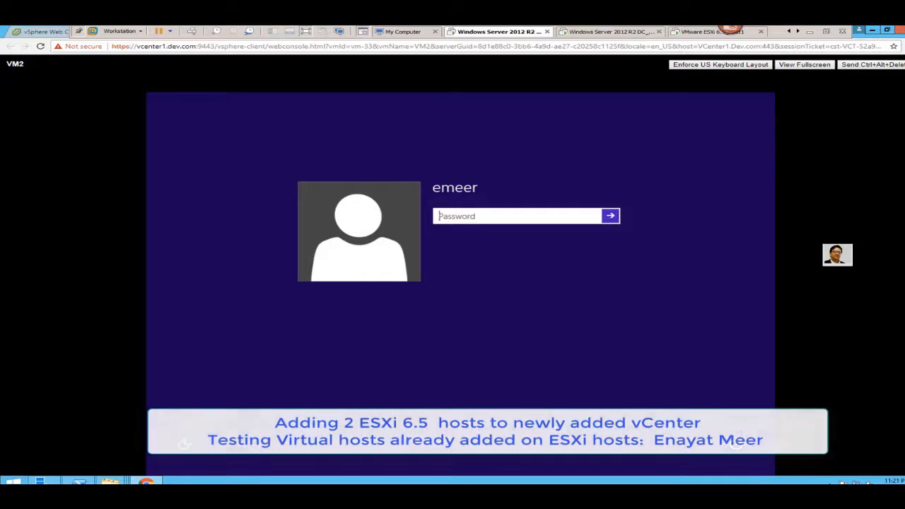
pyautogui.write('p••••••••')
pyautogui.press('Return')
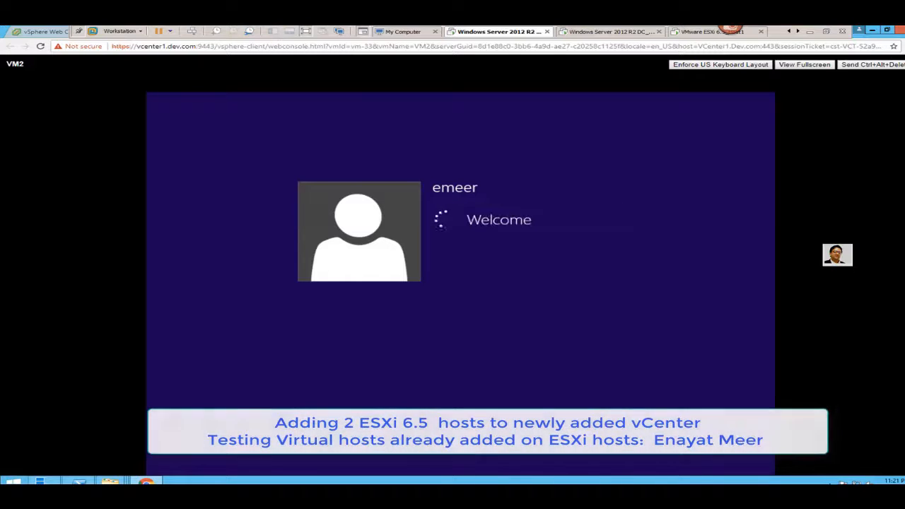